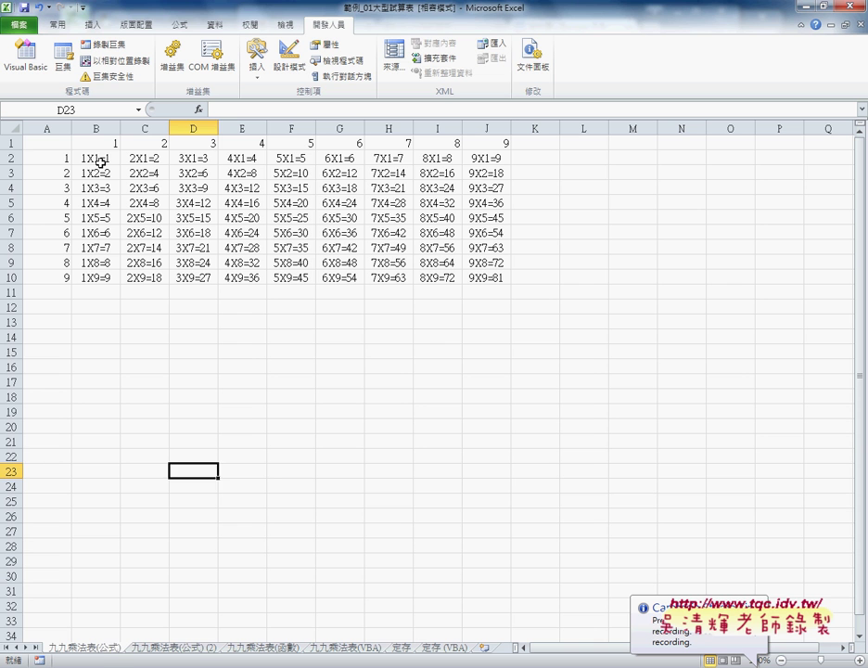
Check the formula in B2, then go to the 九九乘法表(公式) (2) sheet.
click(100, 159)
drag(108, 649, 160, 639)
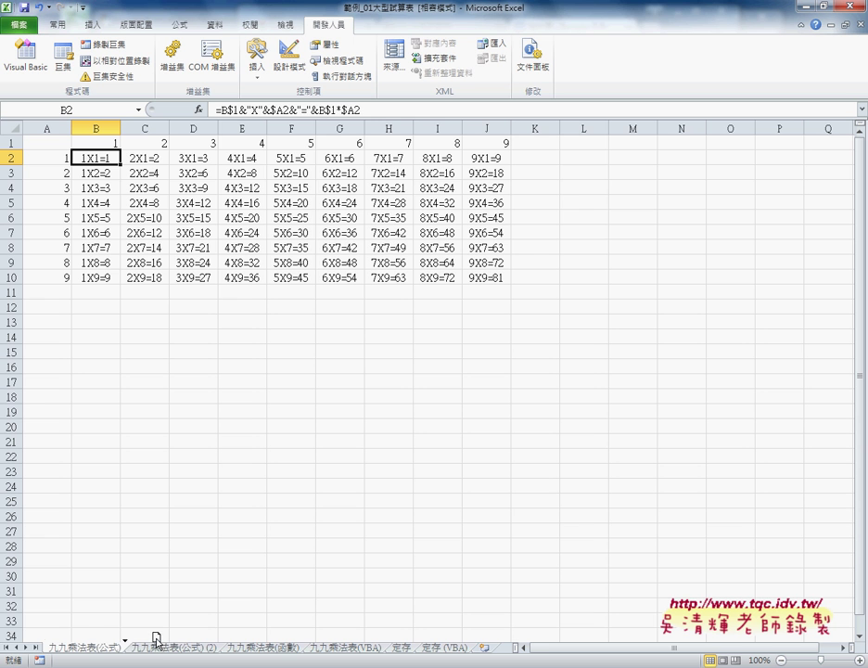
drag(160, 638, 90, 639)
click(167, 649)
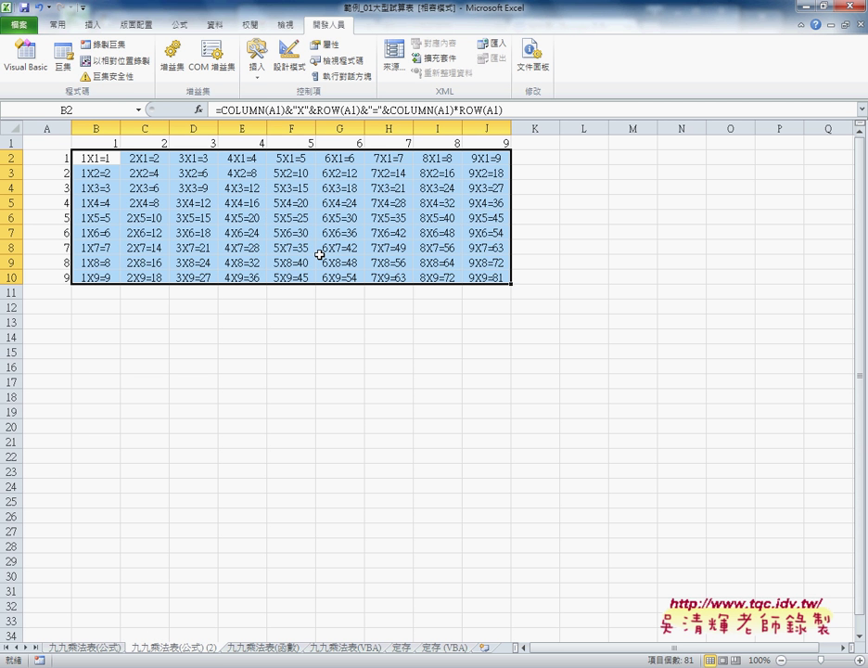
Copy the COLUMN/ROW formula text from cell A1 on the 九九乘法表(函數) sheet.
click(281, 649)
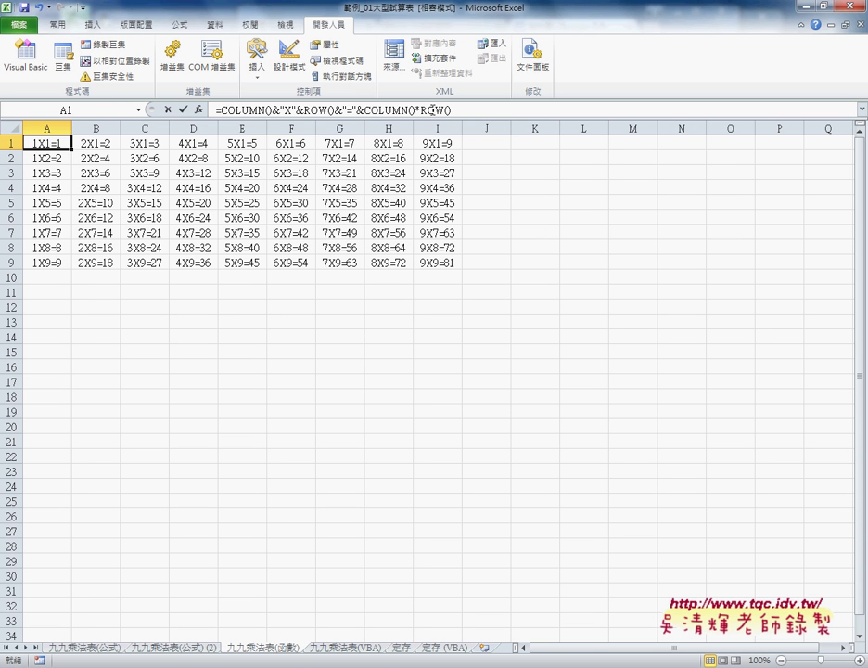
drag(455, 111, 192, 114)
right_click(268, 111)
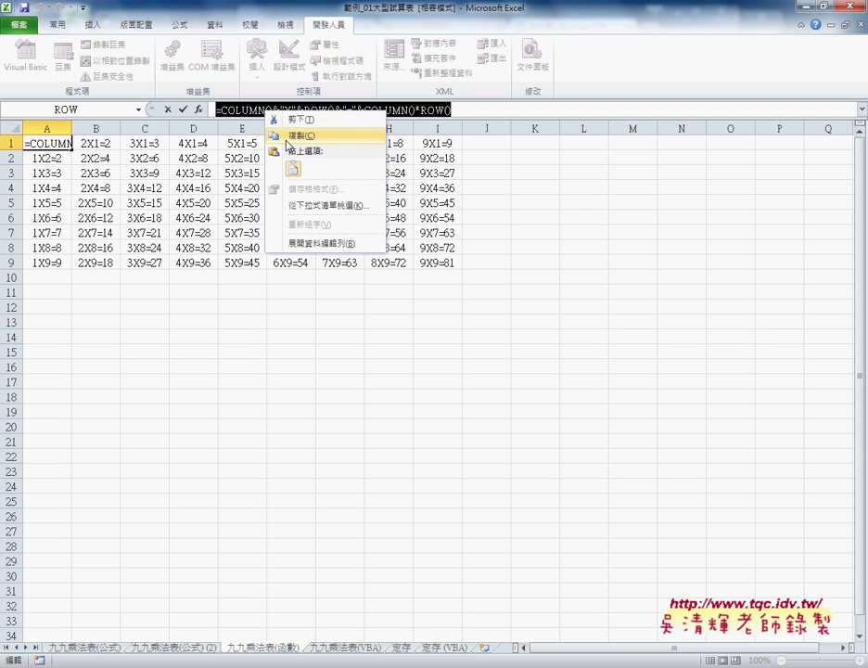
click(289, 139)
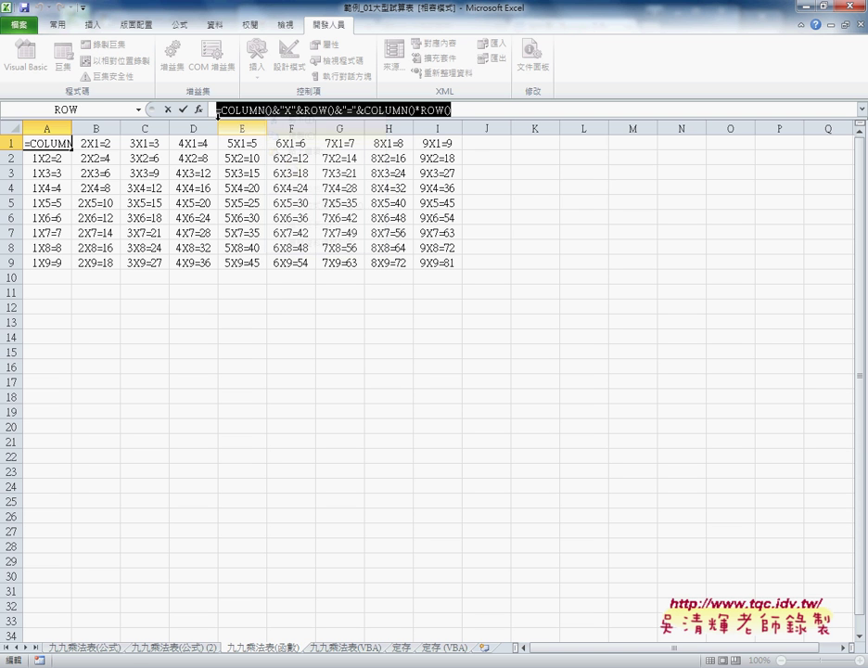
click(168, 109)
Back on the 九九乘法表(公式) (2) sheet, start editing cell B2 in the formula bar.
click(170, 648)
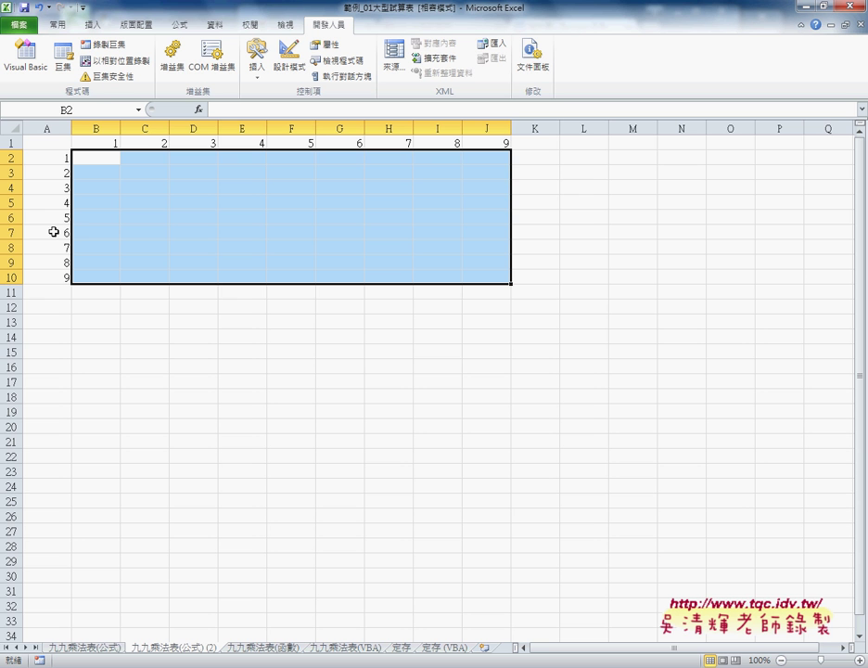
click(93, 158)
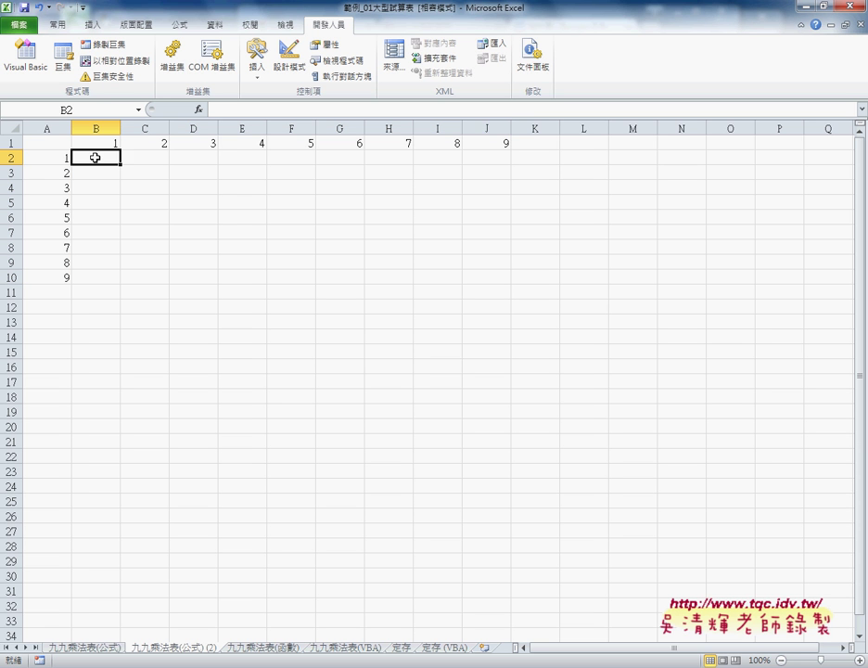
click(43, 141)
click(92, 155)
click(243, 111)
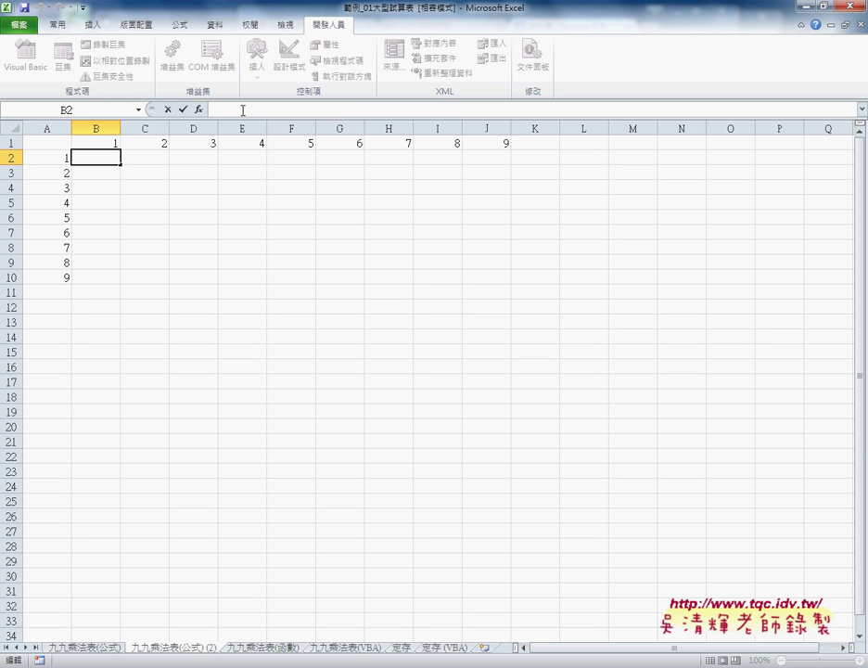
Enter =COLUMN(A1)&"X"&ROW(A1)&"="&COLUMN(A1)*ROW(A1) in B2 so it shows 1X1=1.
text(=COLUMN()&"X"&ROW()&"="&COLUMN()*ROW())
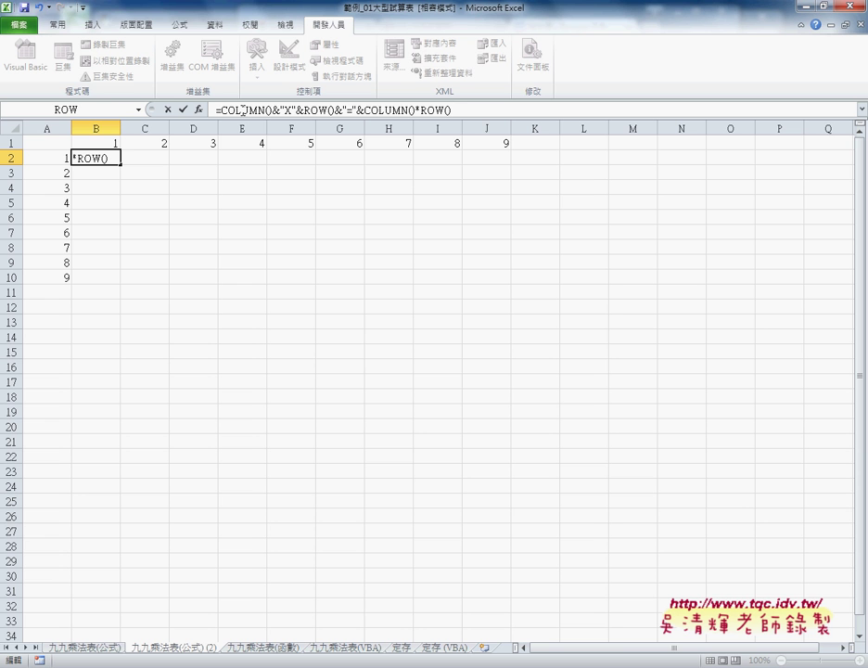
click(269, 111)
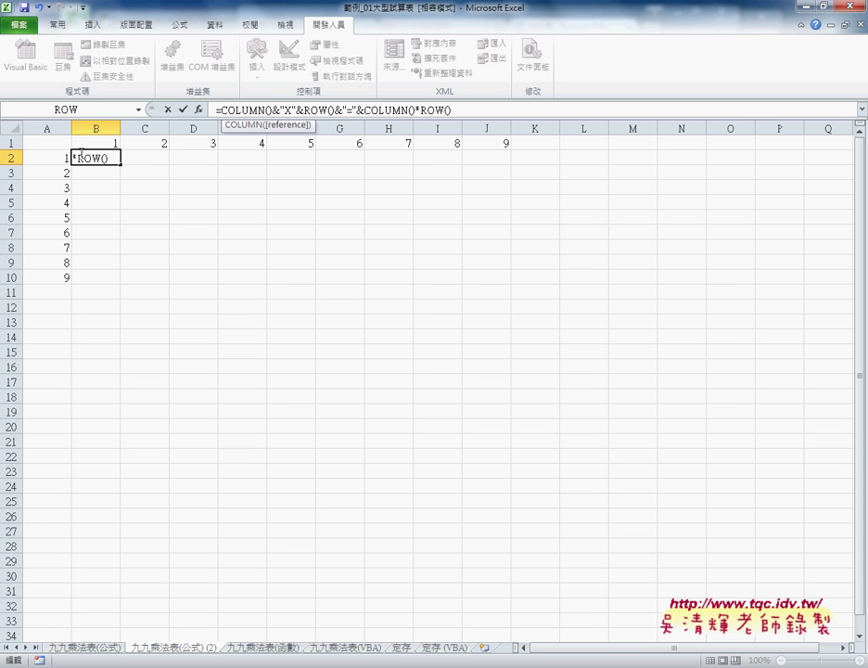
click(44, 140)
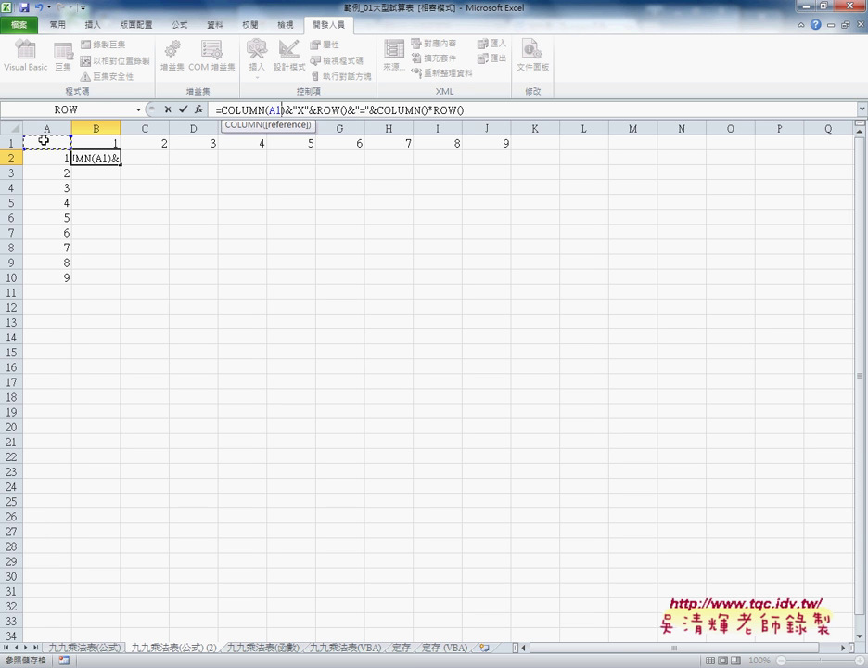
click(343, 110)
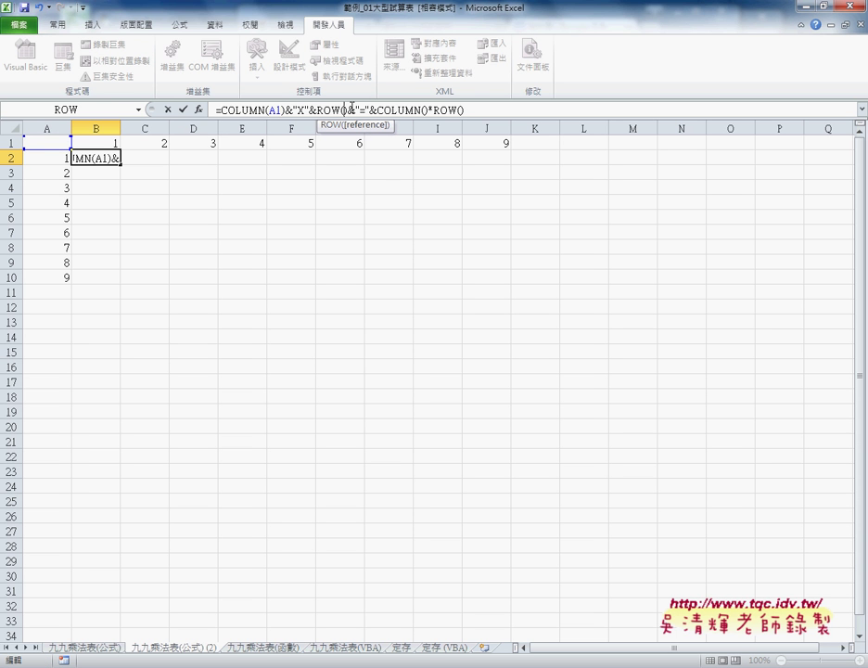
click(51, 144)
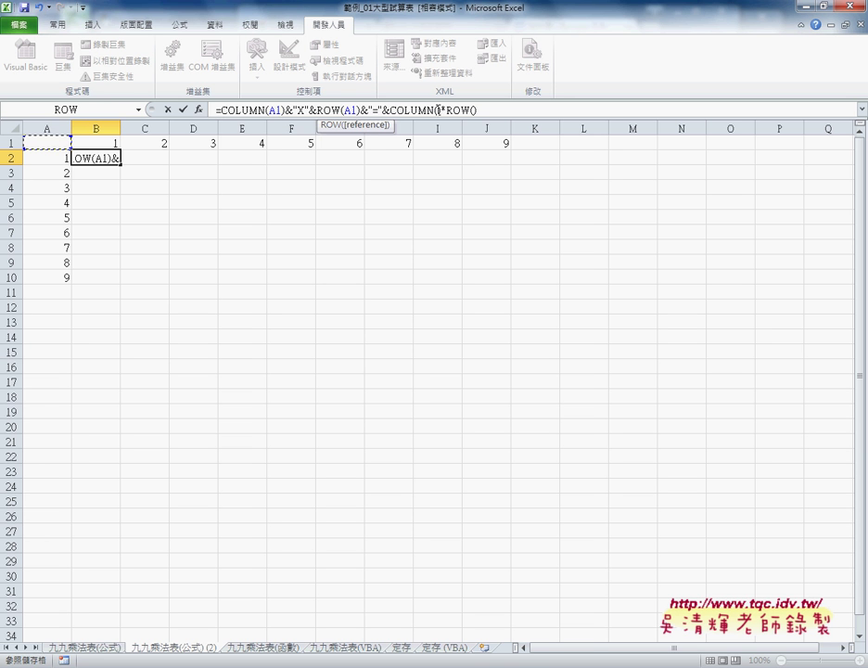
click(64, 141)
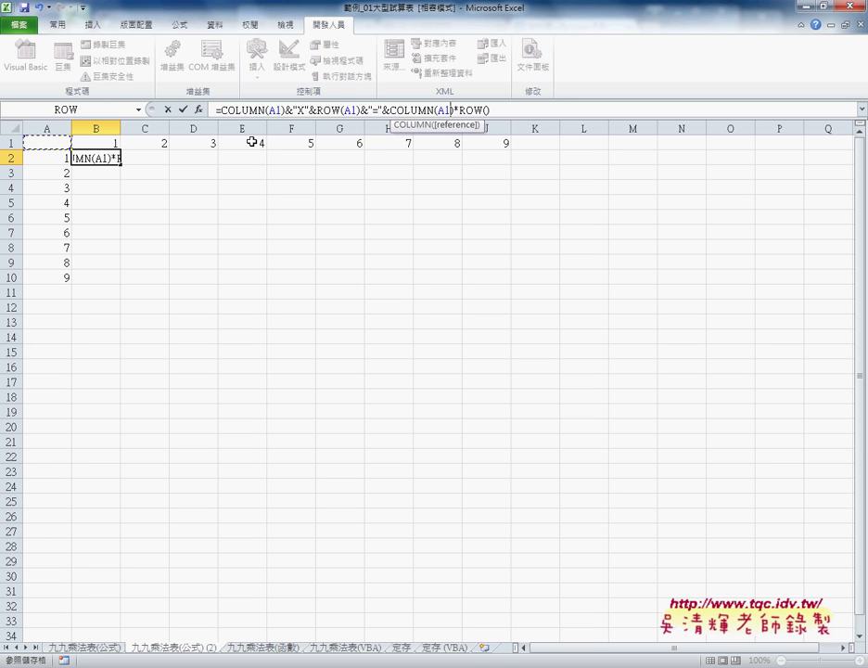
click(486, 110)
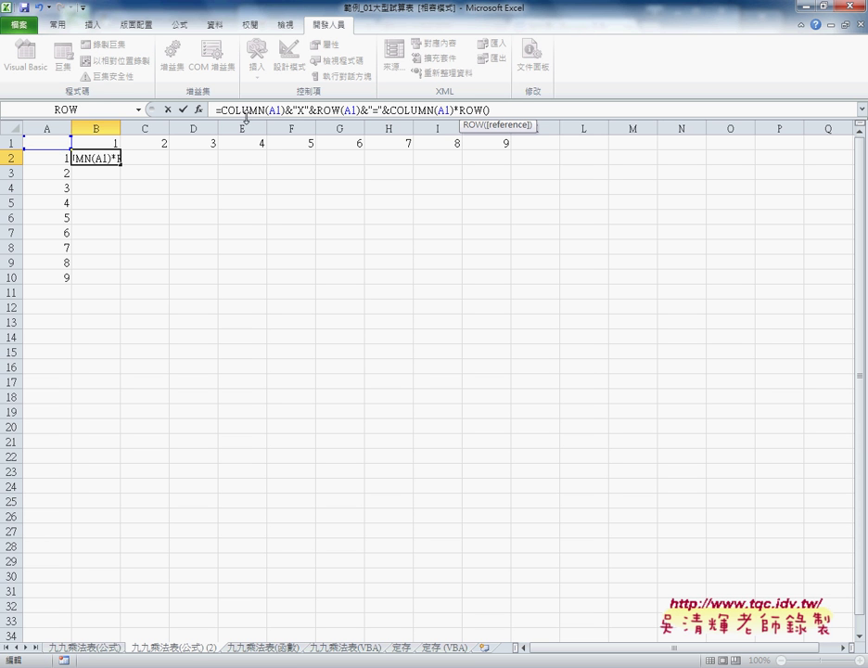
click(60, 143)
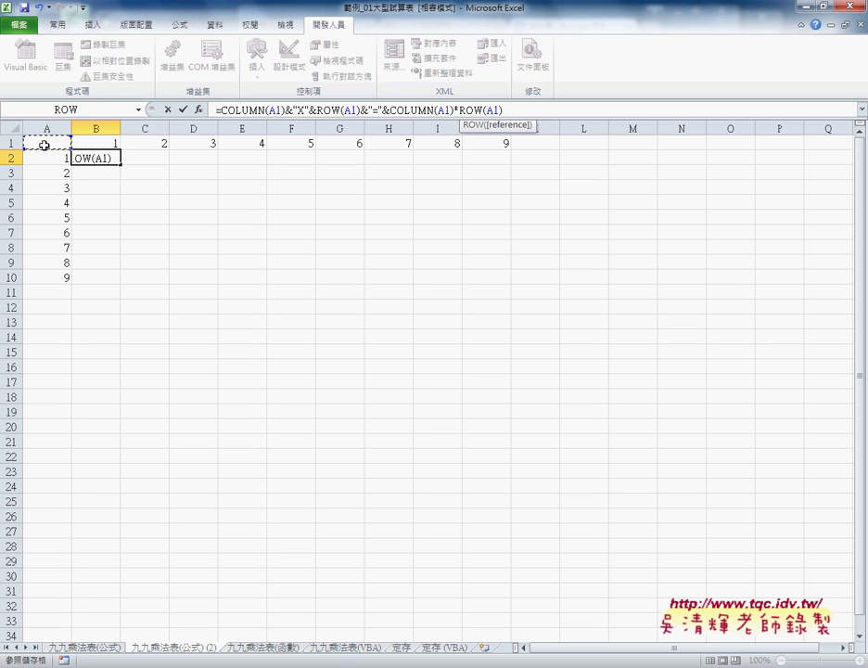
click(183, 109)
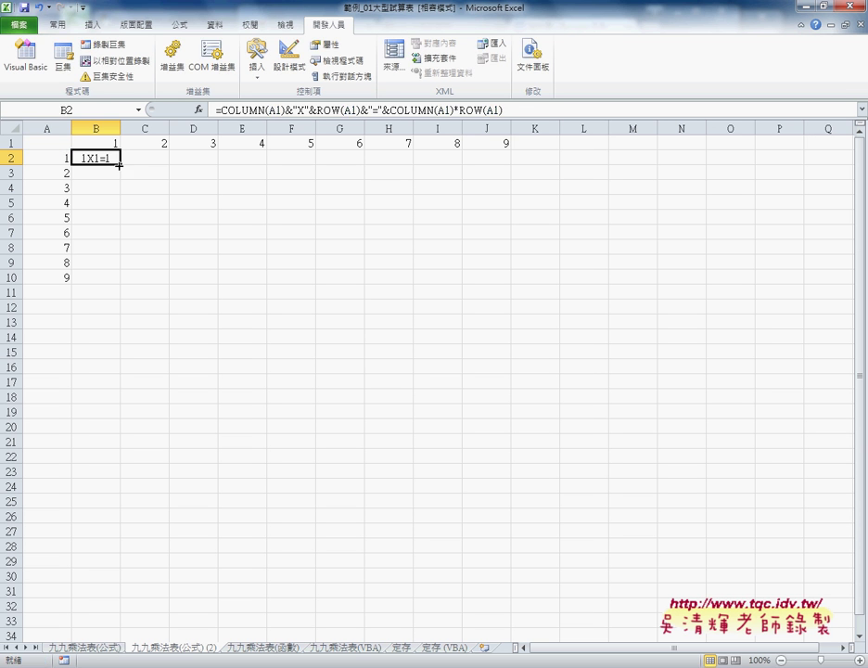
Fill the B2 formula down to B10 and across to column J.
drag(120, 165, 121, 288)
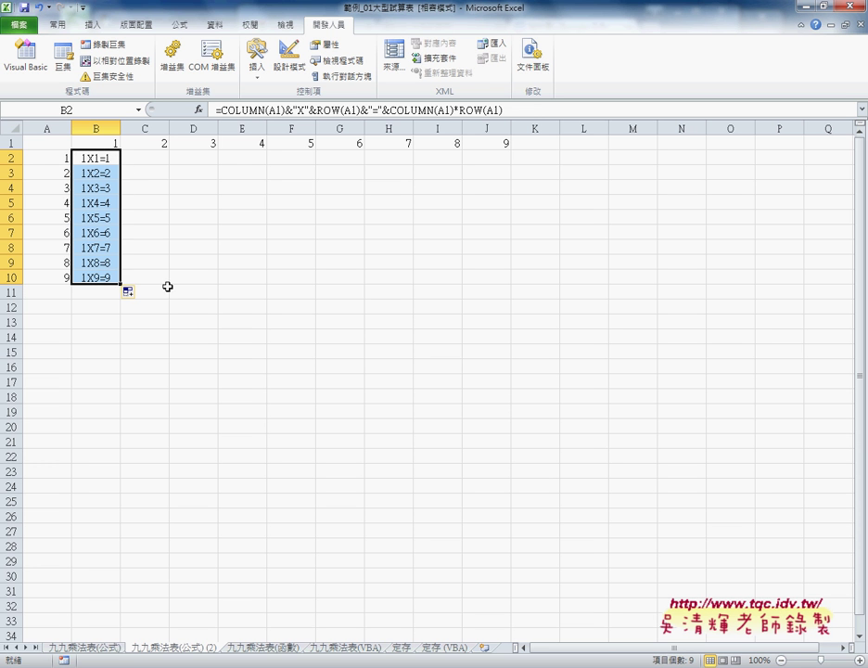
mouse_move(122, 284)
mouse_down()
mouse_move(542, 285)
mouse_move(517, 286)
mouse_up()
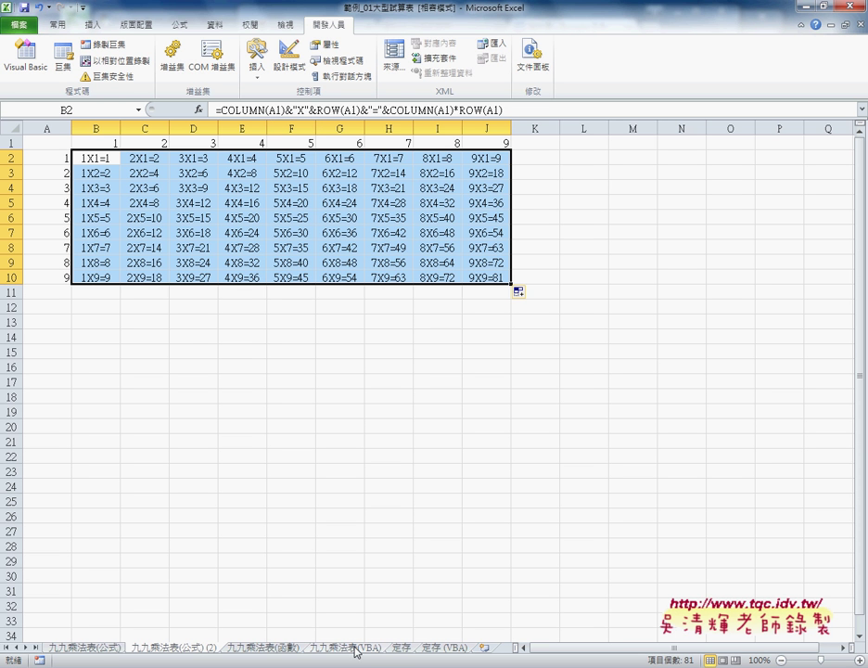
On the 九九乘法表(VBA) sheet, select the empty B2:J10 range.
click(357, 648)
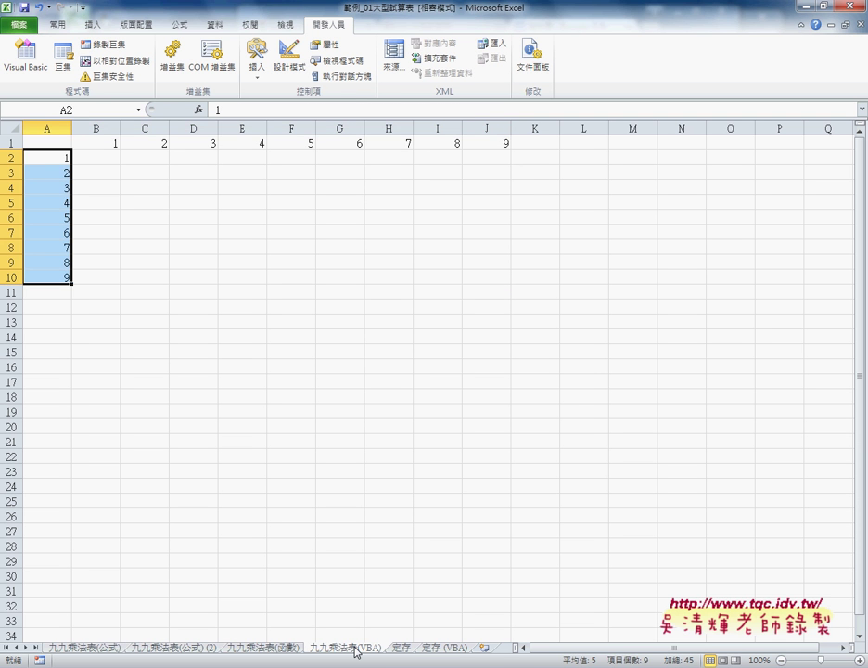
drag(107, 144, 428, 152)
drag(42, 158, 43, 274)
mouse_move(93, 157)
mouse_down()
mouse_move(318, 235)
mouse_move(481, 273)
mouse_up()
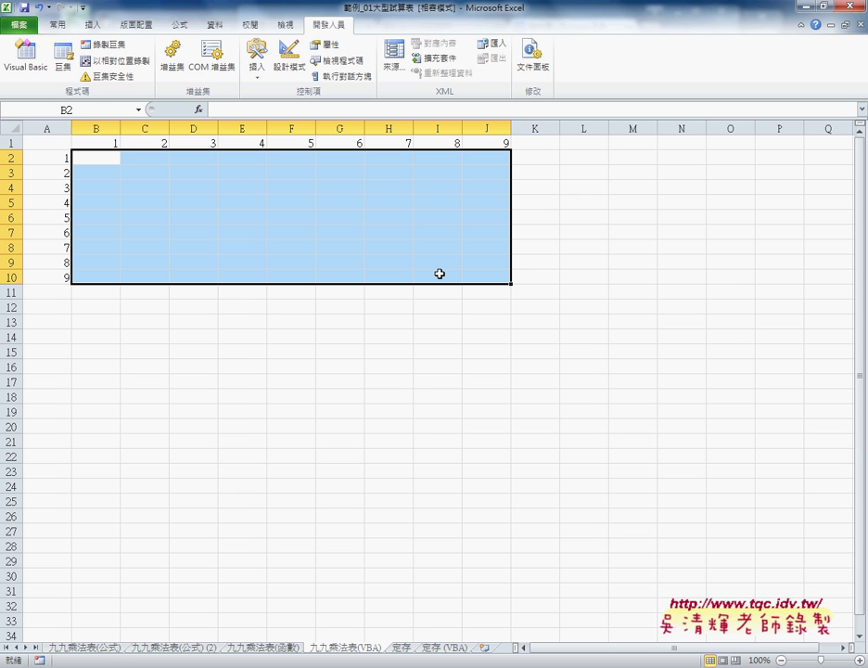
Apply yellow fill and the current font color to B2:J10 from the Home tab.
click(57, 26)
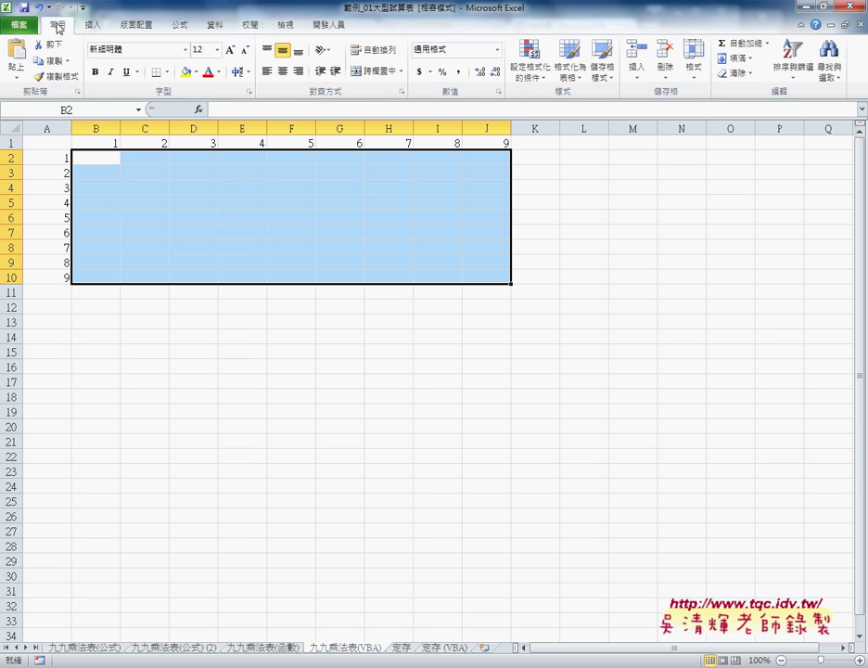
click(189, 75)
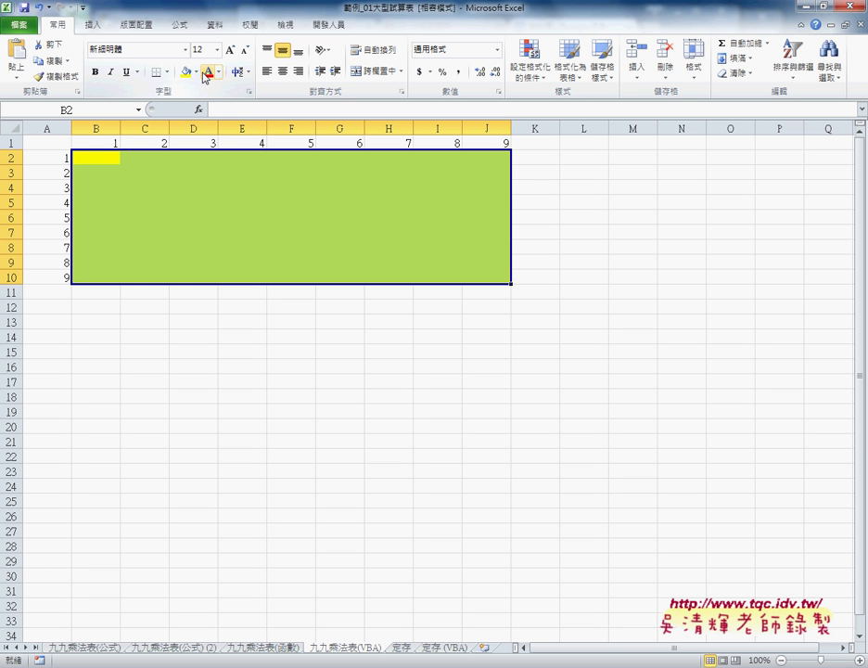
click(207, 73)
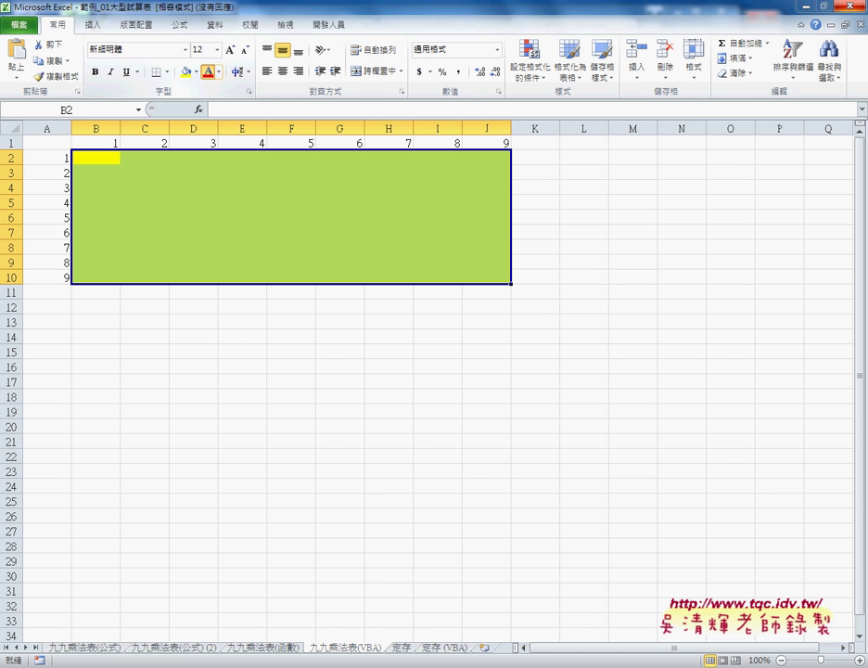
Switch to the Microsoft Visual Basic for Applications editor window.
key(alt+Tab)
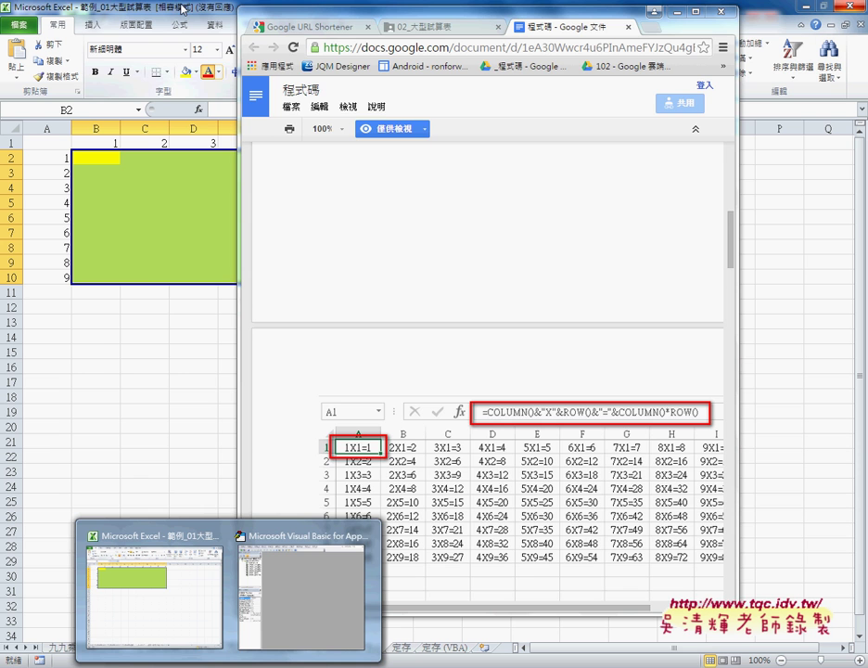
click(322, 598)
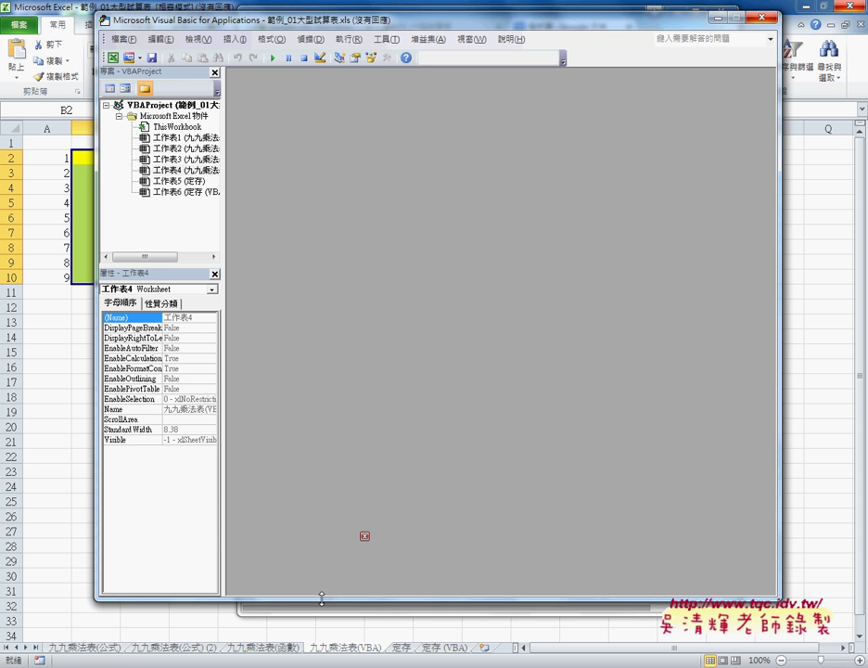